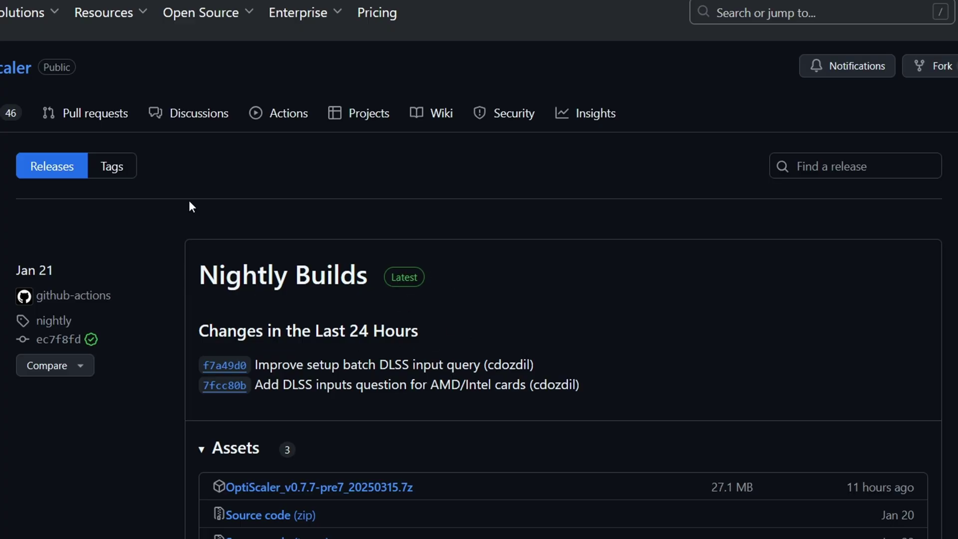
Step: Scroll the Nightly Builds release down to its assets, including the OptiScaler_v0.7.7-pre7 .7z archive
{"action": "scroll", "coordinate": [349, 295], "scroll_direction": "down", "scroll_amount": 3}
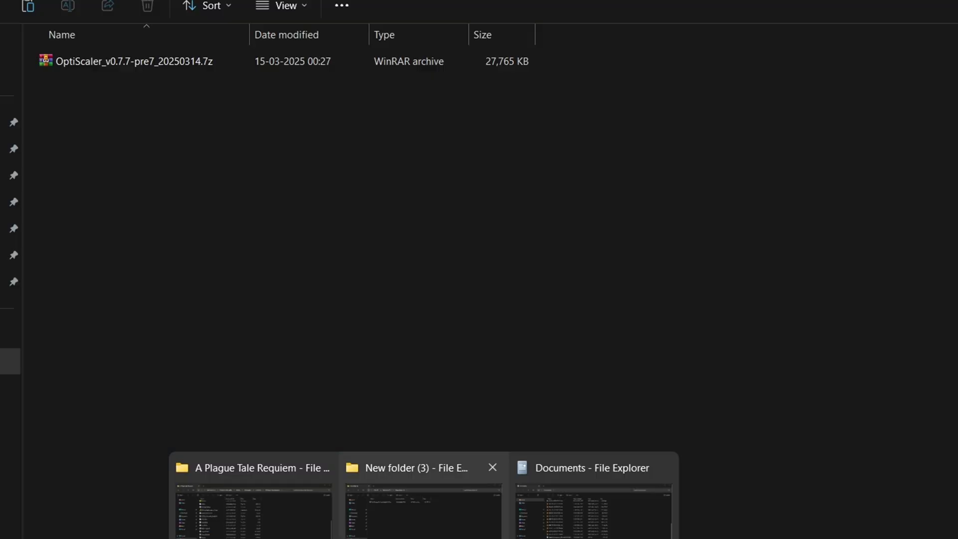
Step: Extract the OptiScaler archive into the current folder with WinRAR's Extract Here
{"action": "left_click", "coordinate": [153, 61]}
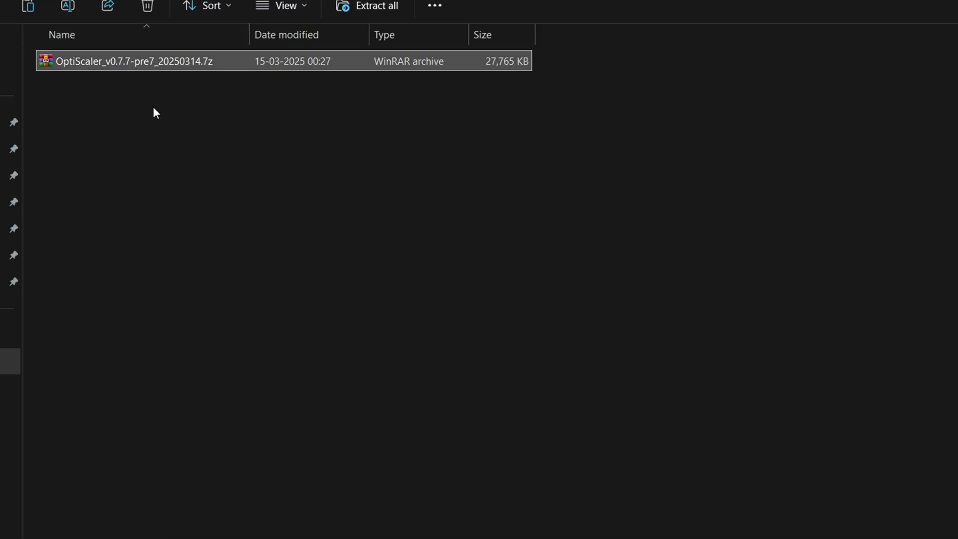
{"action": "right_click", "coordinate": [114, 62]}
{"action": "mouse_move", "coordinate": [127, 378]}
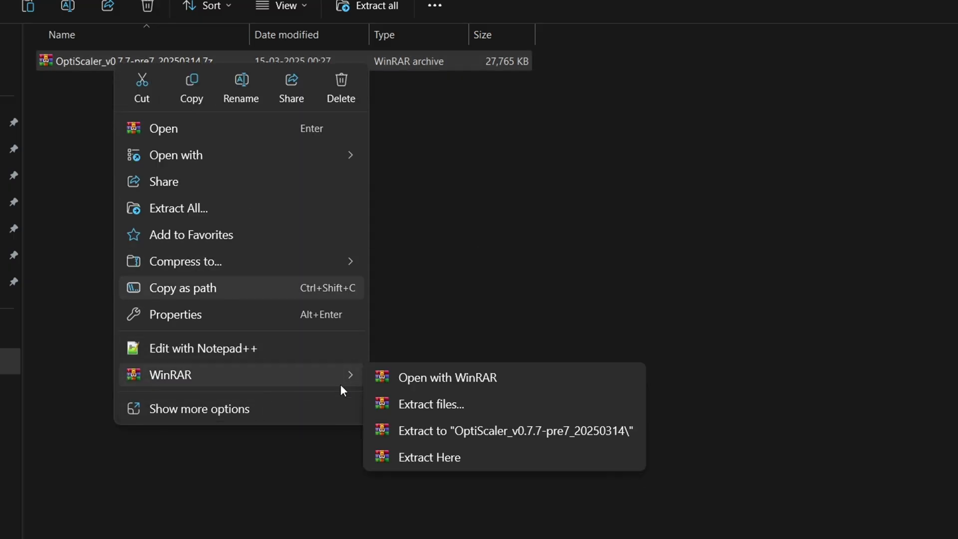
{"action": "left_click", "coordinate": [440, 454]}
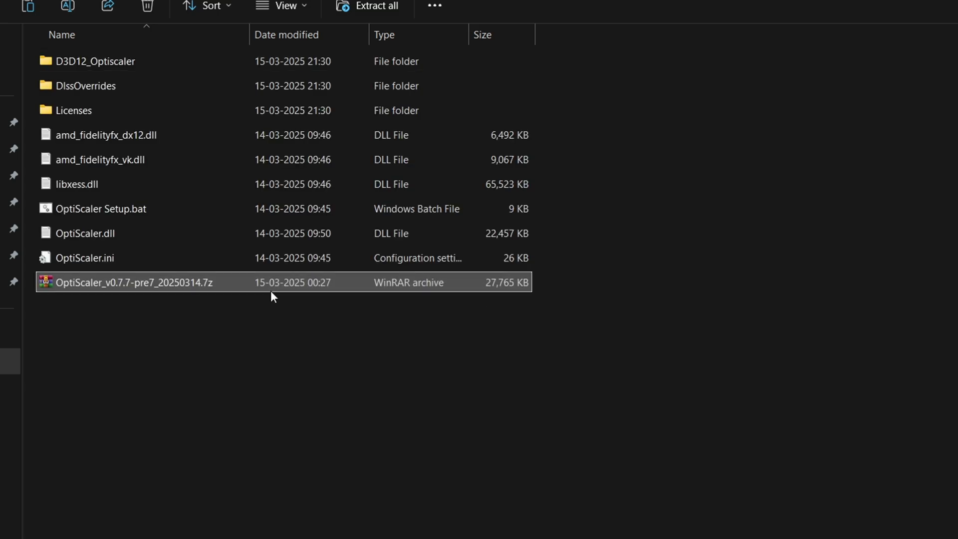
Step: Copy all nine extracted OptiScaler items, then bring up the A Plague Tale Requiem folder
{"action": "left_click", "coordinate": [48, 59]}
{"action": "left_click_drag", "start_coordinate": [46, 54], "coordinate": [188, 59]}
{"action": "left_click", "coordinate": [216, 438]}
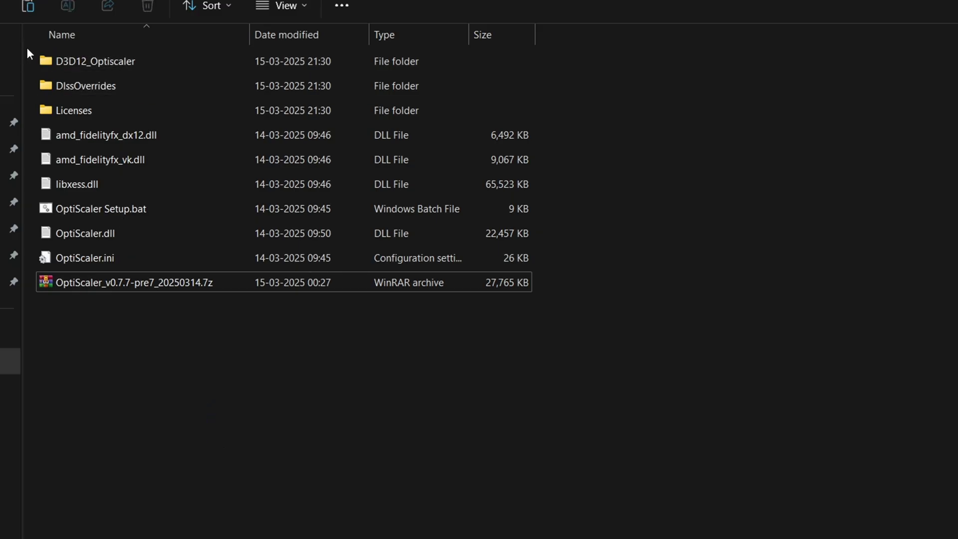
{"action": "left_click_drag", "start_coordinate": [27, 47], "coordinate": [176, 258]}
{"action": "right_click", "coordinate": [193, 104]}
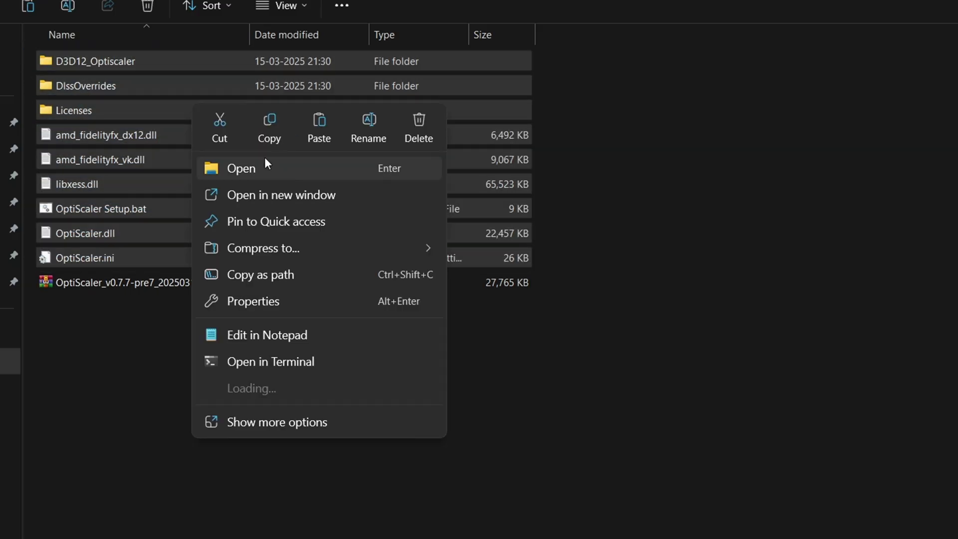
{"action": "key", "text": "Escape"}
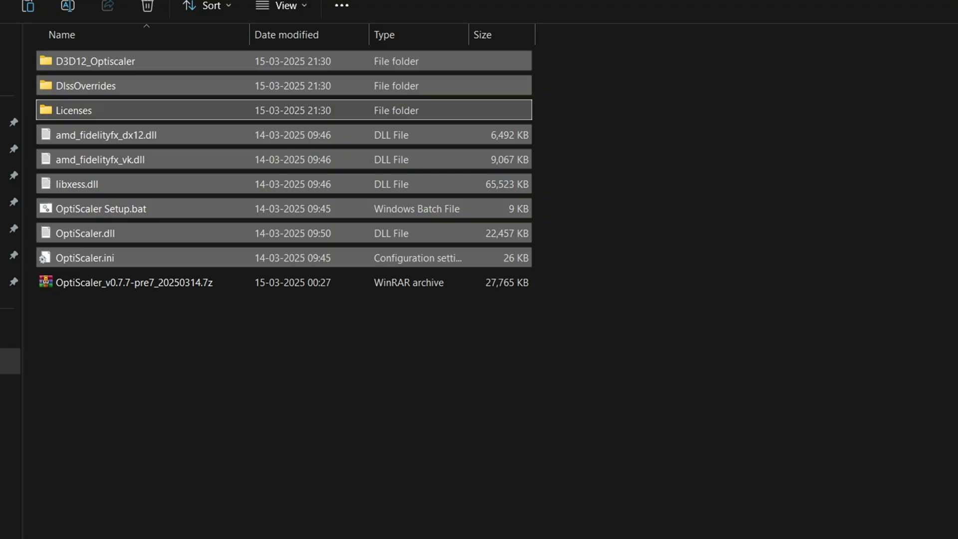
{"action": "left_click", "coordinate": [254, 499]}
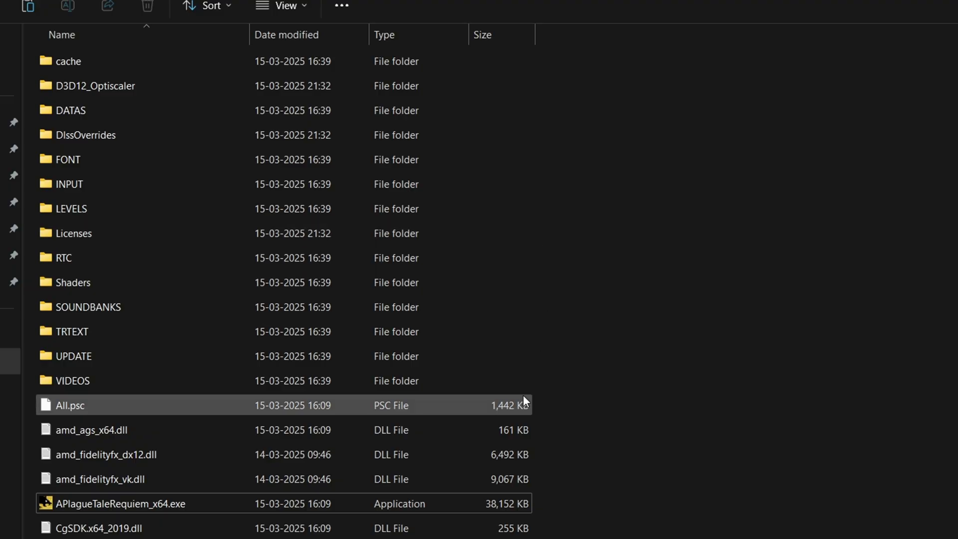
Step: Paste the 15 OptiScaler items into the game folder, replacing its 12 same-named files
{"action": "scroll", "coordinate": [484, 369], "scroll_direction": "down", "scroll_amount": 3}
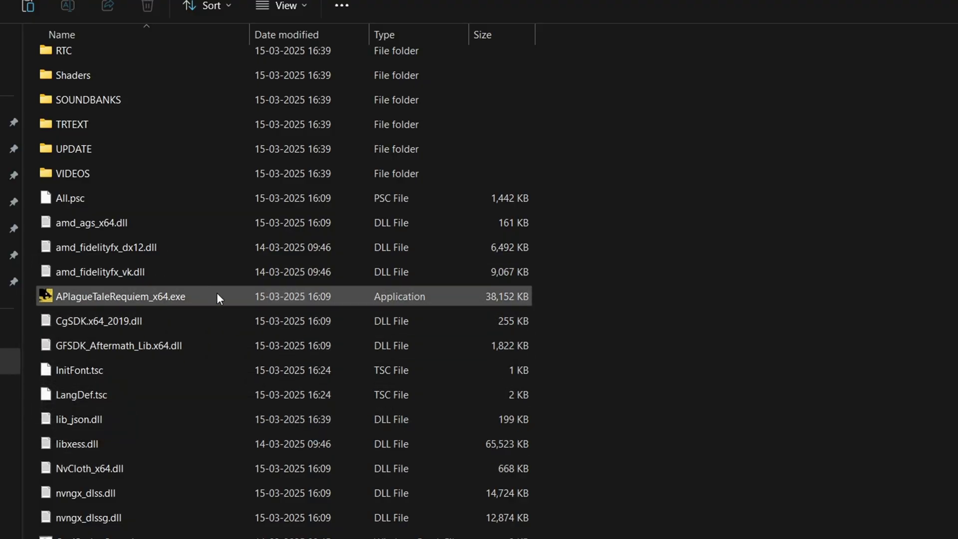
{"action": "left_click", "coordinate": [145, 299]}
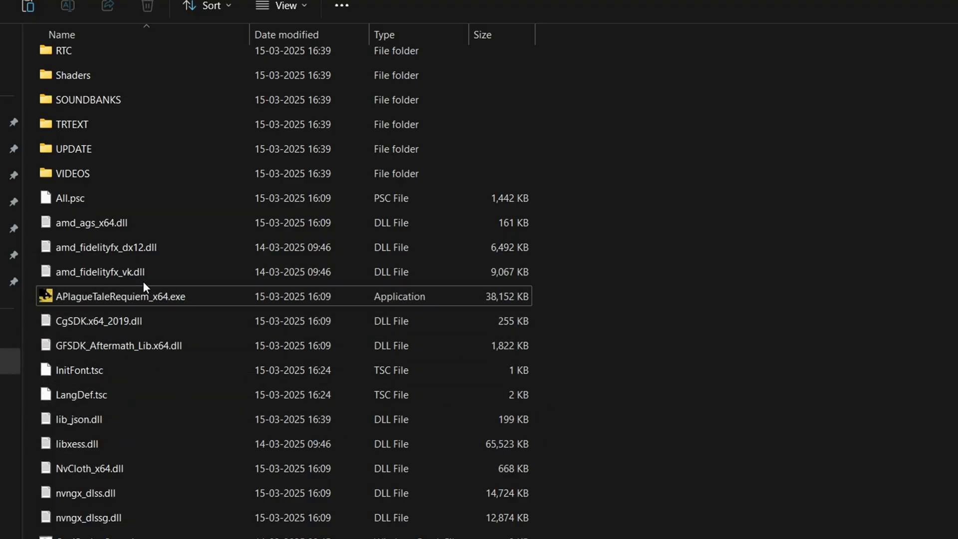
{"action": "scroll", "coordinate": [299, 350], "scroll_direction": "down", "scroll_amount": 4}
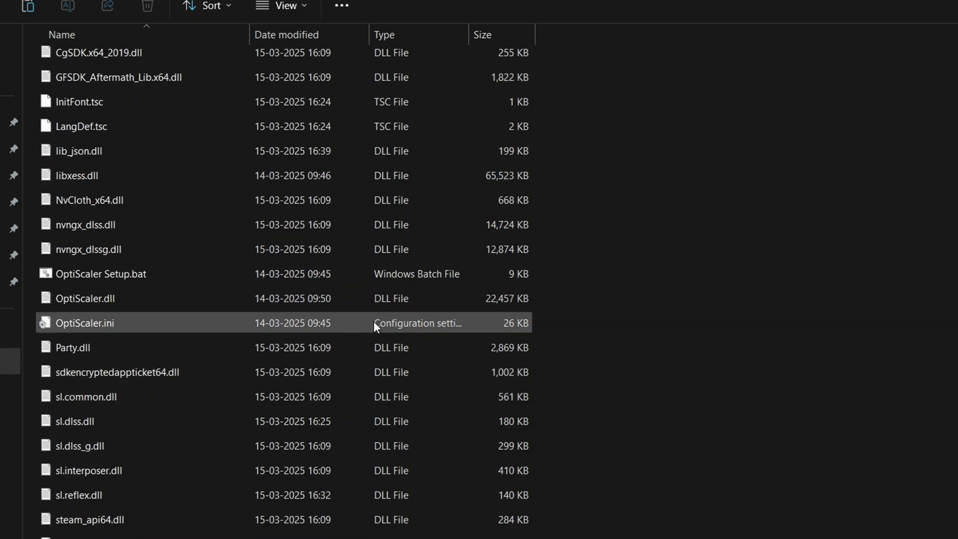
{"action": "scroll", "coordinate": [464, 399], "scroll_direction": "up", "scroll_amount": 2}
{"action": "scroll", "coordinate": [427, 369], "scroll_direction": "up", "scroll_amount": 2}
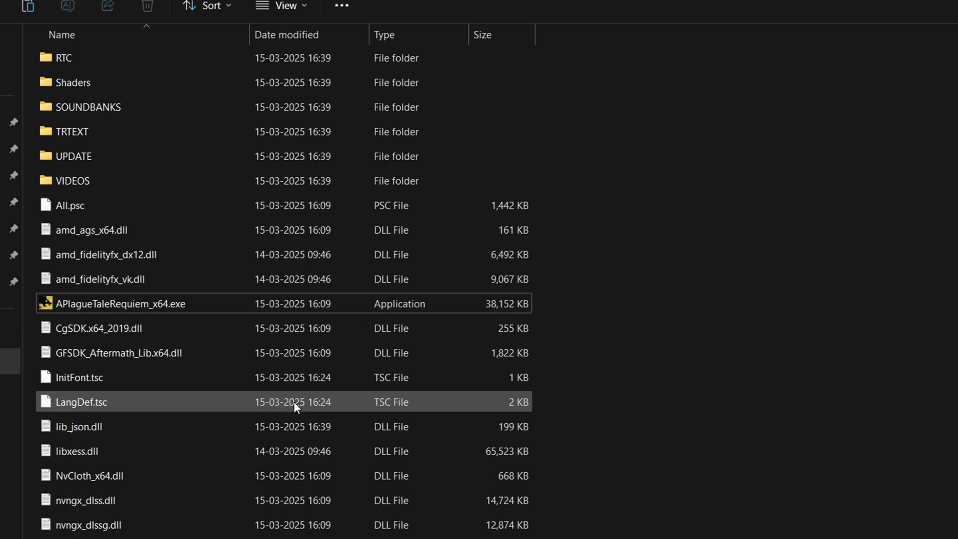
{"action": "scroll", "coordinate": [233, 323], "scroll_direction": "up", "scroll_amount": 3}
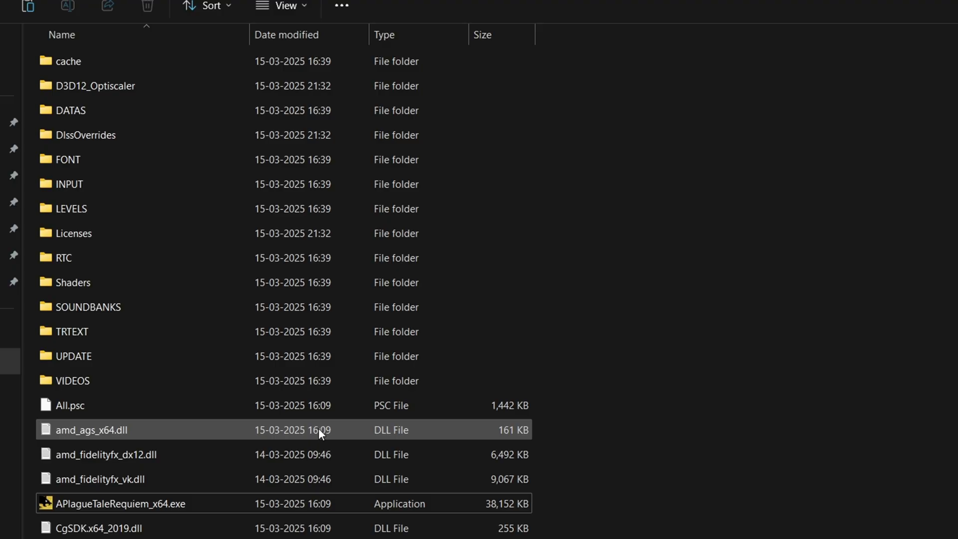
{"action": "scroll", "coordinate": [399, 375], "scroll_direction": "down", "scroll_amount": 4}
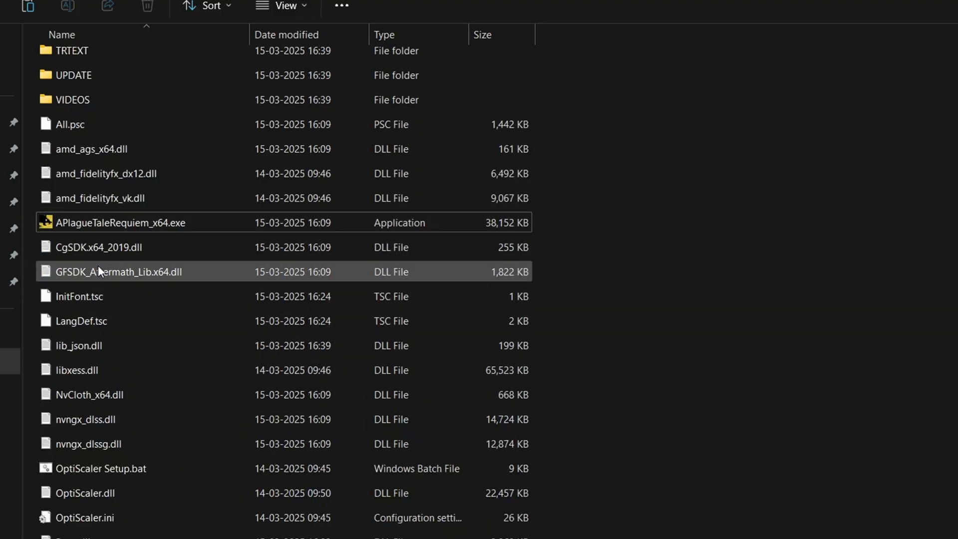
{"action": "left_click", "coordinate": [139, 224]}
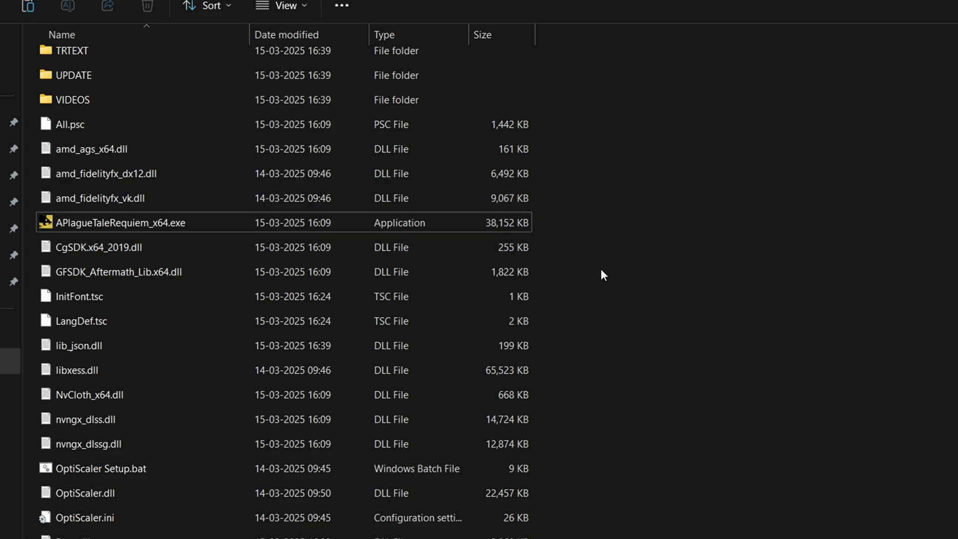
{"action": "key", "text": "ctrl+v"}
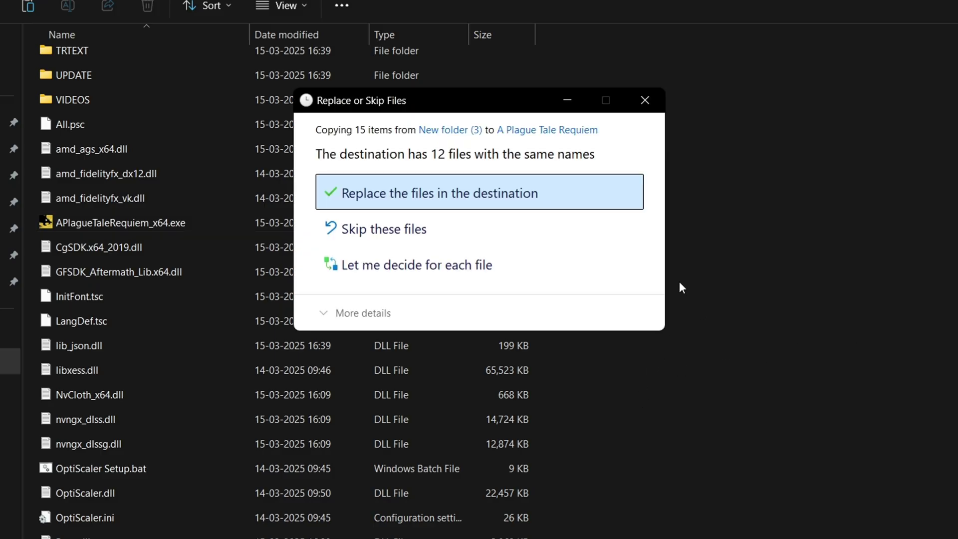
{"action": "left_click", "coordinate": [458, 198]}
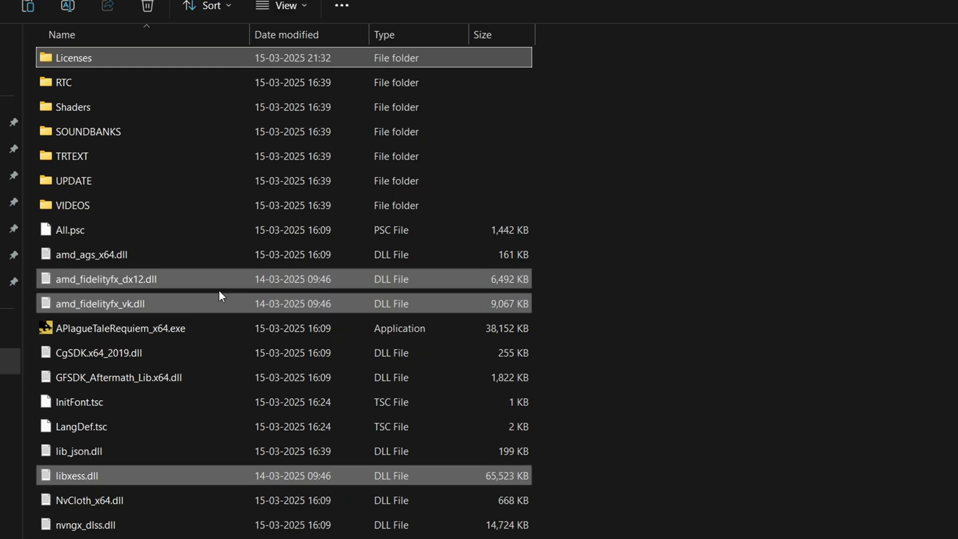
{"action": "left_click", "coordinate": [460, 371]}
{"action": "scroll", "coordinate": [348, 429], "scroll_direction": "down", "scroll_amount": 2}
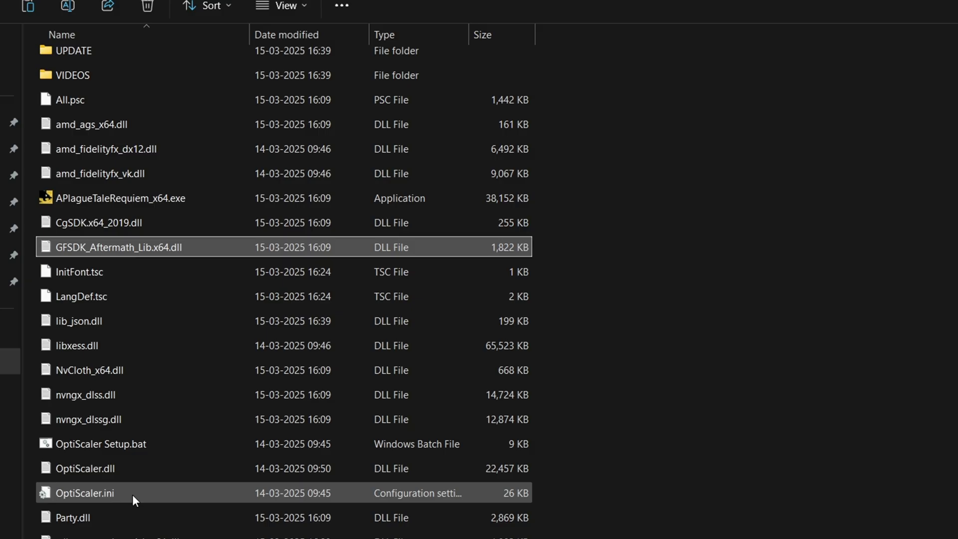
Step: Run OptiScaler Setup.bat, choosing dxgi.dll (option 1) and Nvidia GPU (option 2), then close it
{"action": "double_click", "coordinate": [94, 444]}
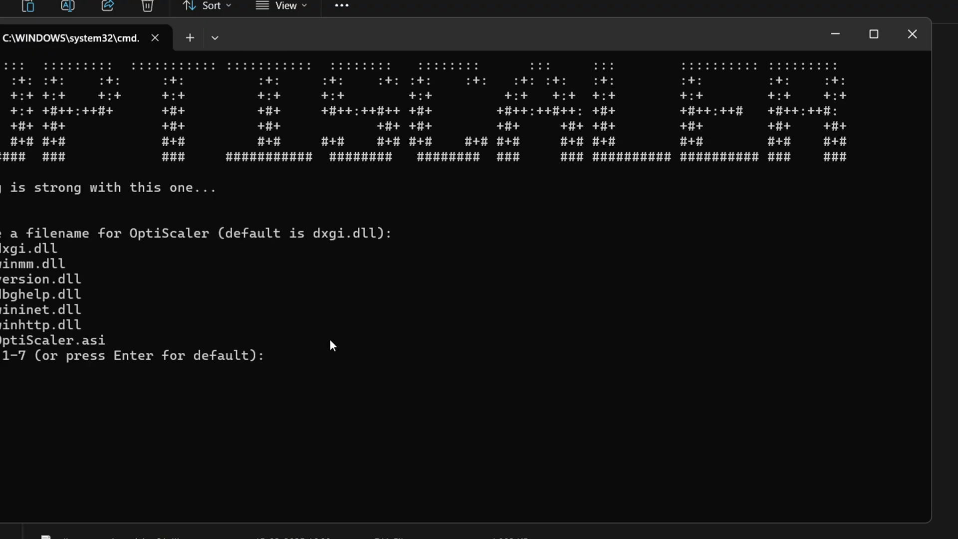
{"action": "left_click_drag", "start_coordinate": [333, 44], "coordinate": [400, 51]}
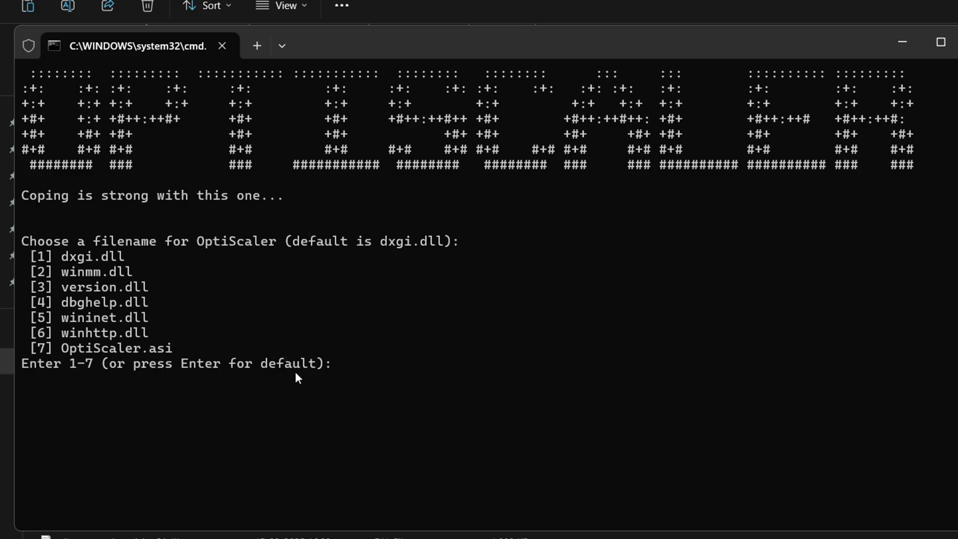
{"action": "type", "text": "1"}
{"action": "key", "text": "Return"}
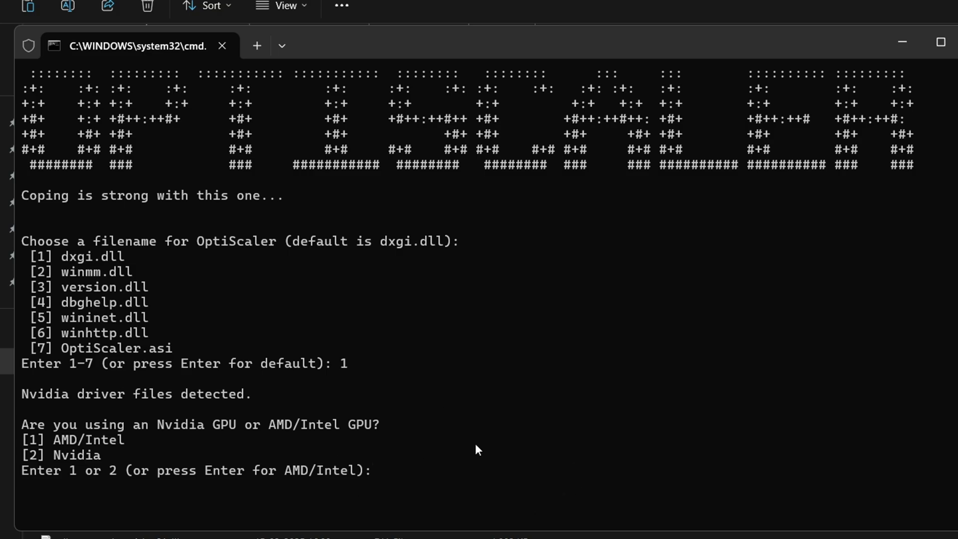
{"action": "type", "text": "2"}
{"action": "key", "text": "Return"}
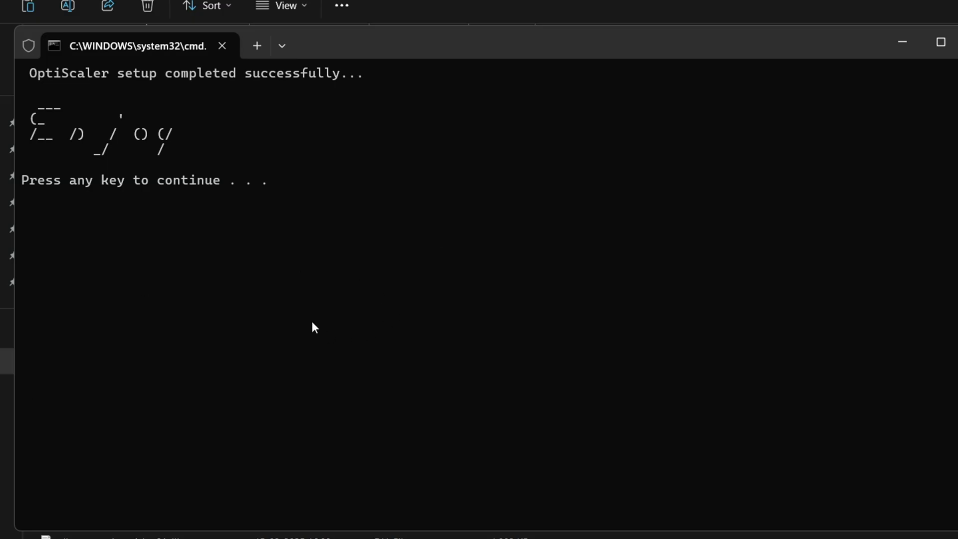
{"action": "key", "text": "Return"}
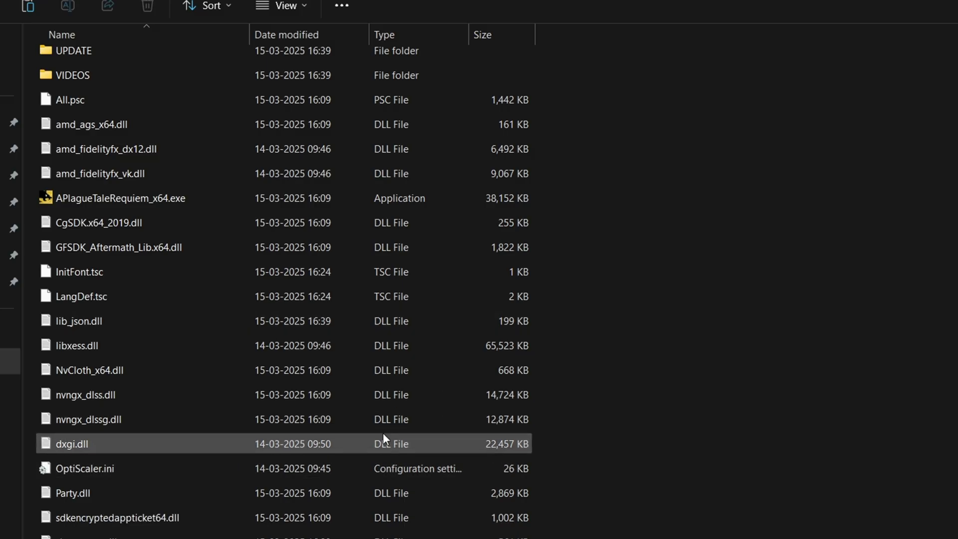
Step: Set NVIDIA DLSS Super Resolution to Quality in the Graphics settings and resume gameplay
{"action": "mouse_move", "coordinate": [383, 433]}
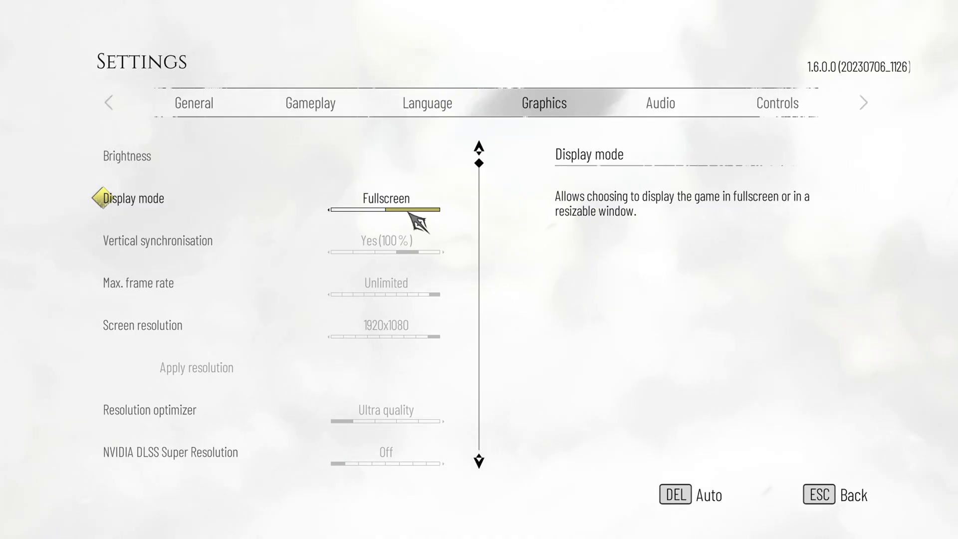
{"action": "scroll", "coordinate": [432, 282], "scroll_direction": "down", "scroll_amount": 3}
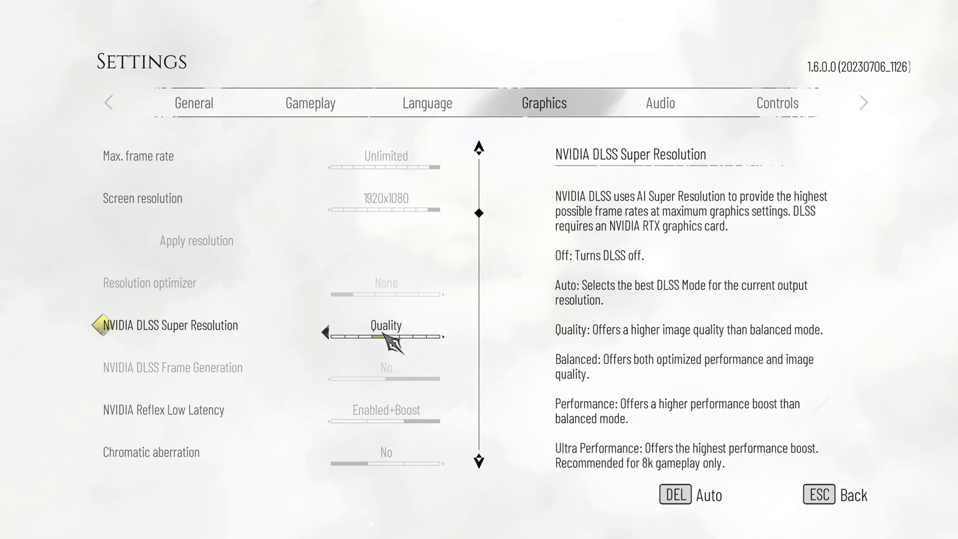
{"action": "key", "text": "Escape"}
{"action": "key", "text": "Escape"}
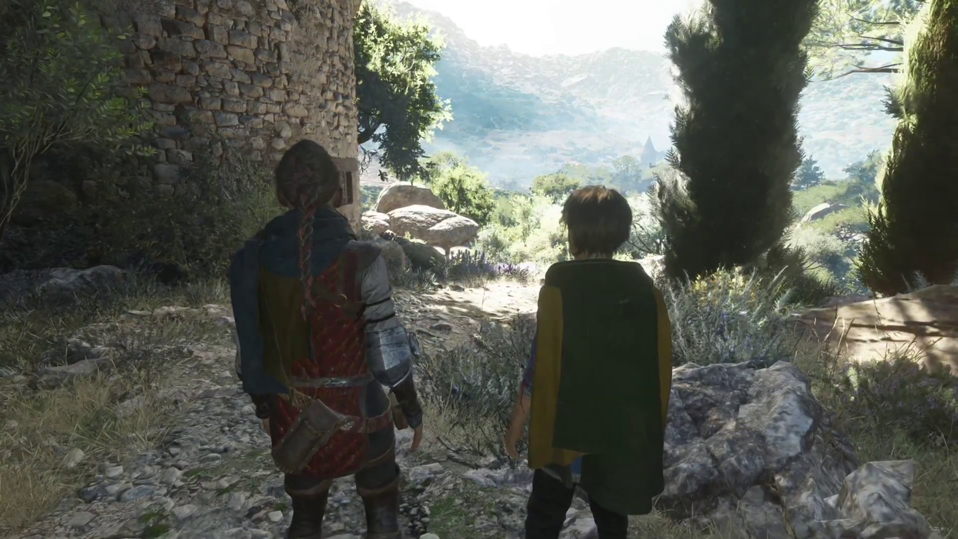
Step: Show the hardware stats overlay at about 29 FPS and open the OptiScaler menu with Insert
{"action": "key", "text": "d"}
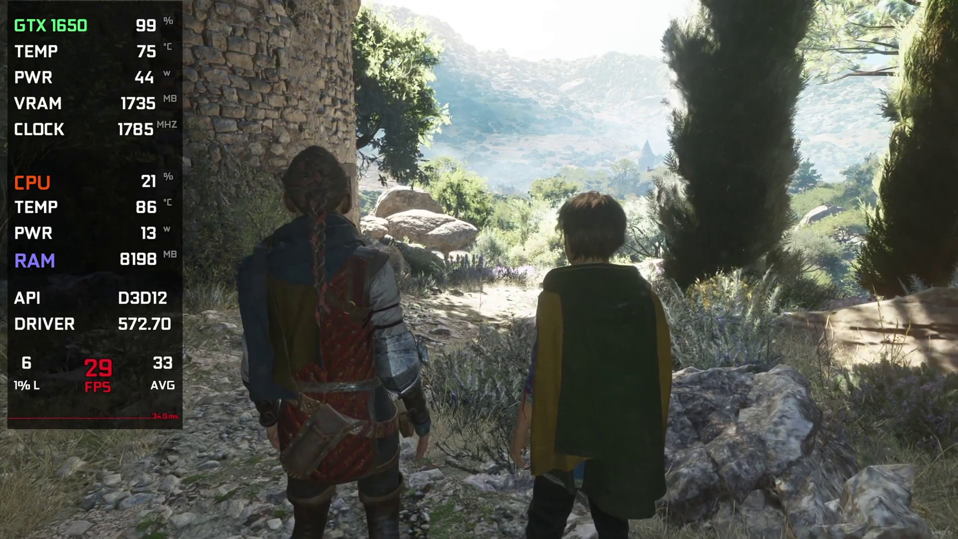
{"action": "key", "text": "Insert"}
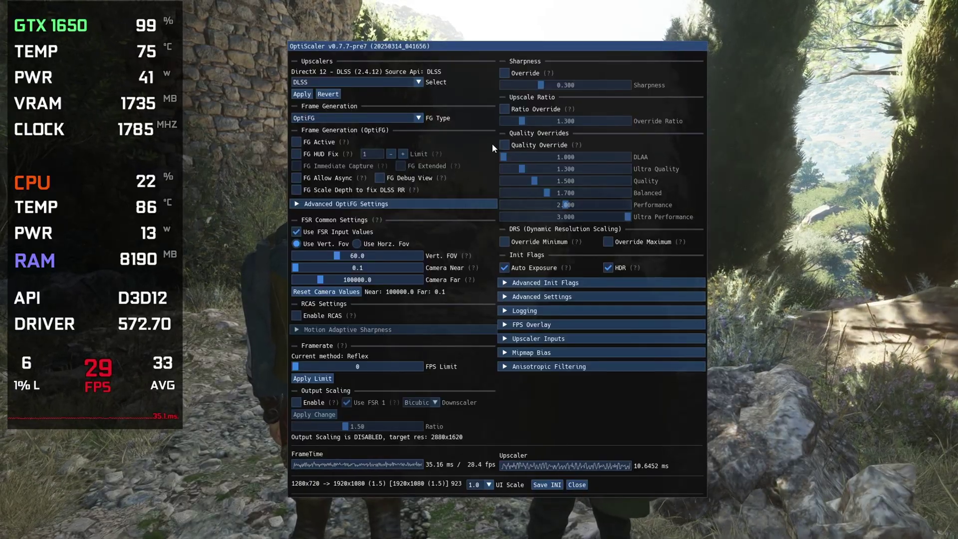
Step: Switch the upscaler from DLSS to FSR 3.X and apply it, giving FSR 3.1.3 at 37 FPS
{"action": "left_click", "coordinate": [336, 82]}
{"action": "left_click", "coordinate": [341, 121]}
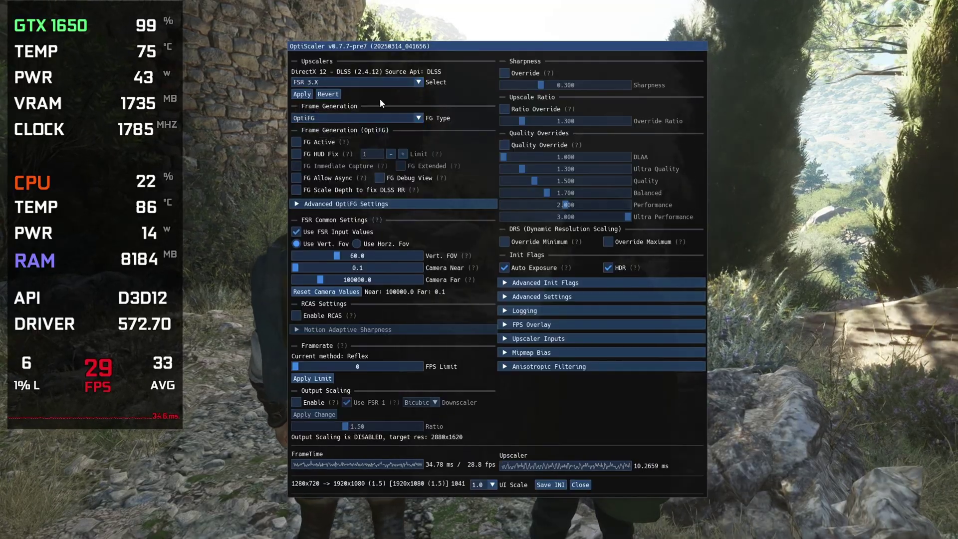
{"action": "left_click", "coordinate": [300, 96]}
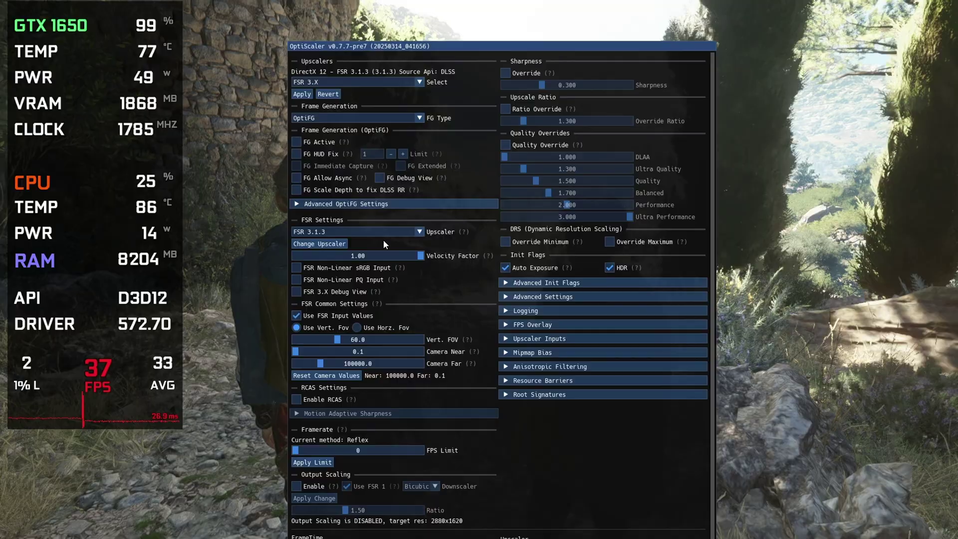
Step: Activate OptiFG frame generation with FG HUD Fix and FG Allow Async, then close the overlay
{"action": "left_click", "coordinate": [313, 120]}
{"action": "left_click", "coordinate": [314, 139]}
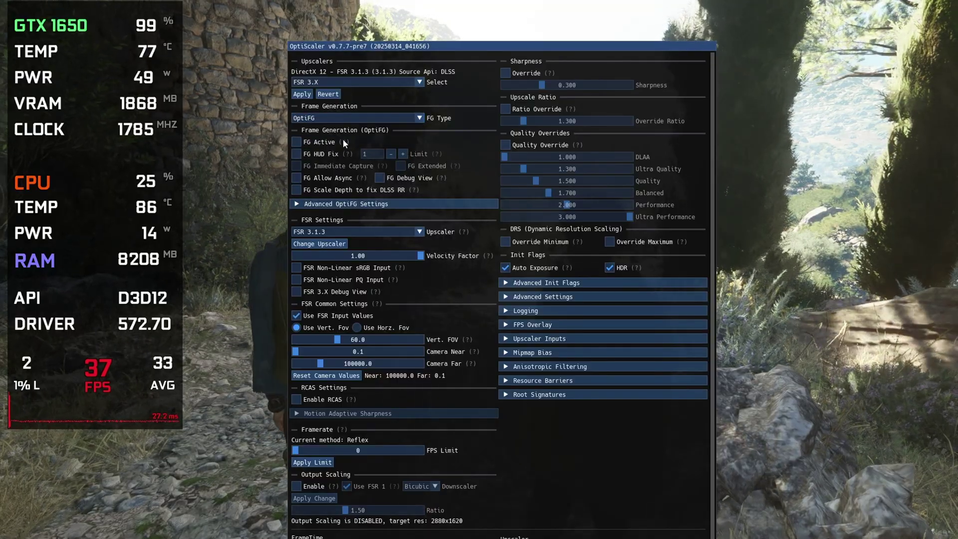
{"action": "left_click", "coordinate": [297, 143]}
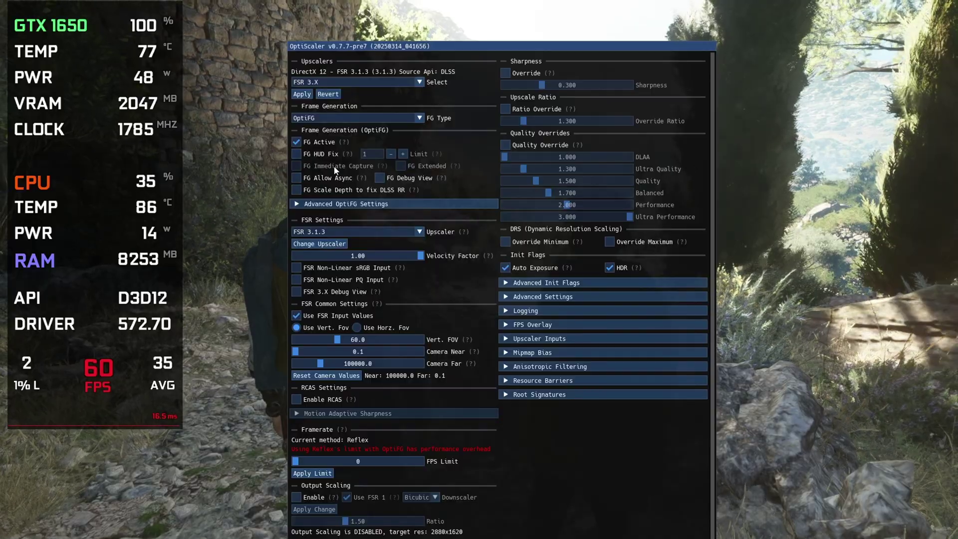
{"action": "left_click", "coordinate": [297, 153]}
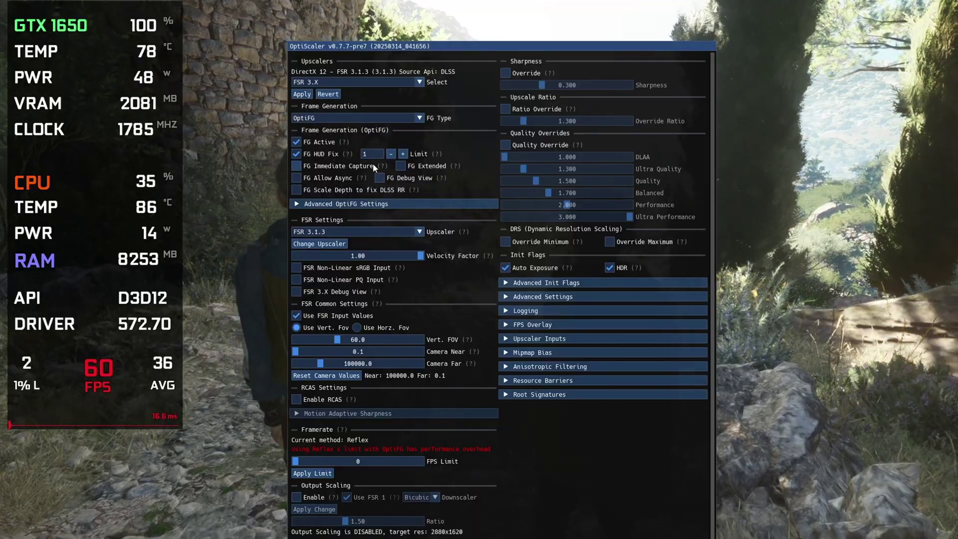
{"action": "left_click", "coordinate": [299, 177]}
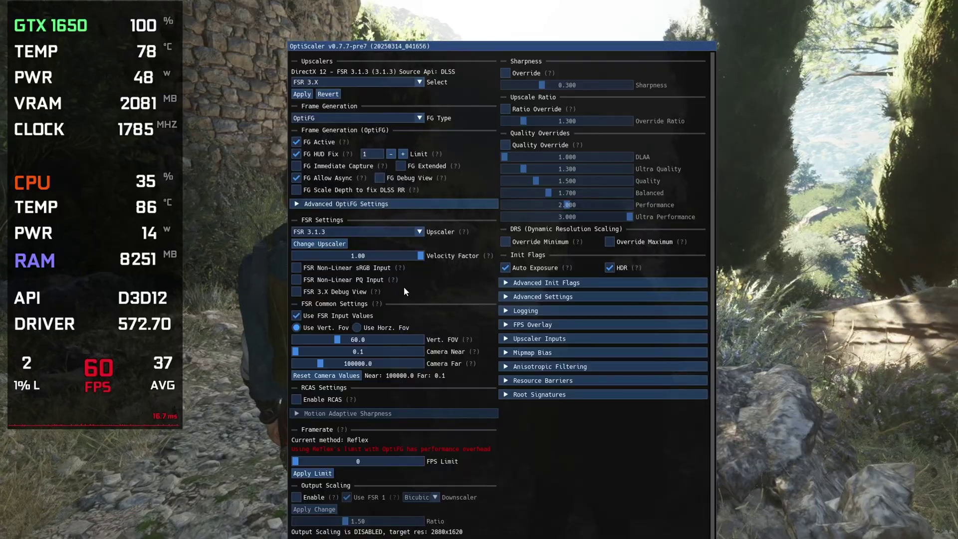
{"action": "key", "text": "Insert"}
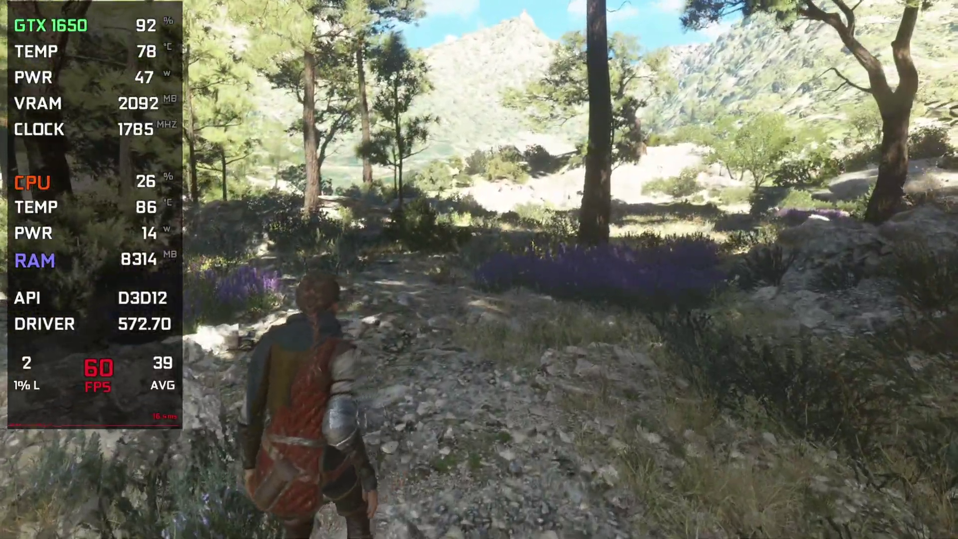
Step: Toggle the OptiScaler menu briefly, then walk down the path toward the valley at around 60 FPS
{"action": "key", "text": "Insert"}
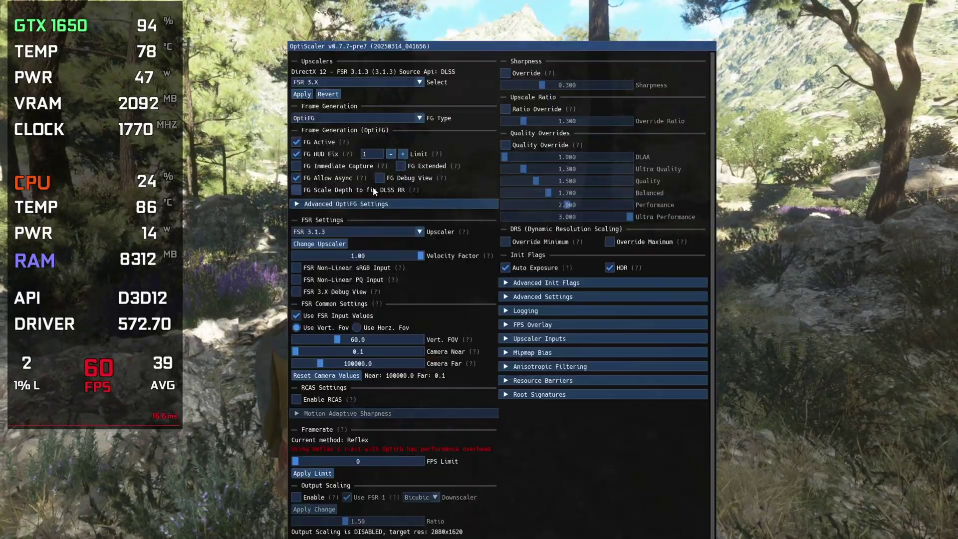
{"action": "key", "text": "Insert"}
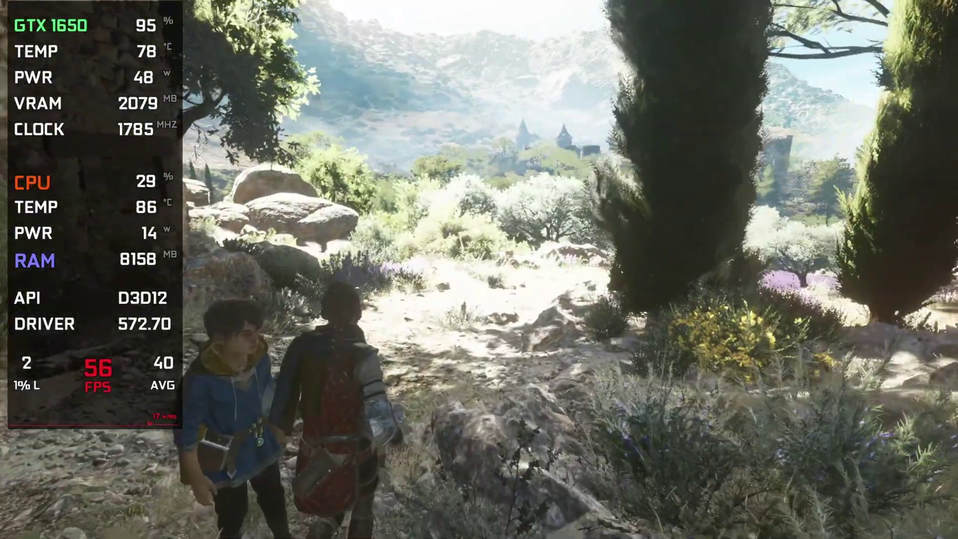
{"action": "key", "text": "w"}
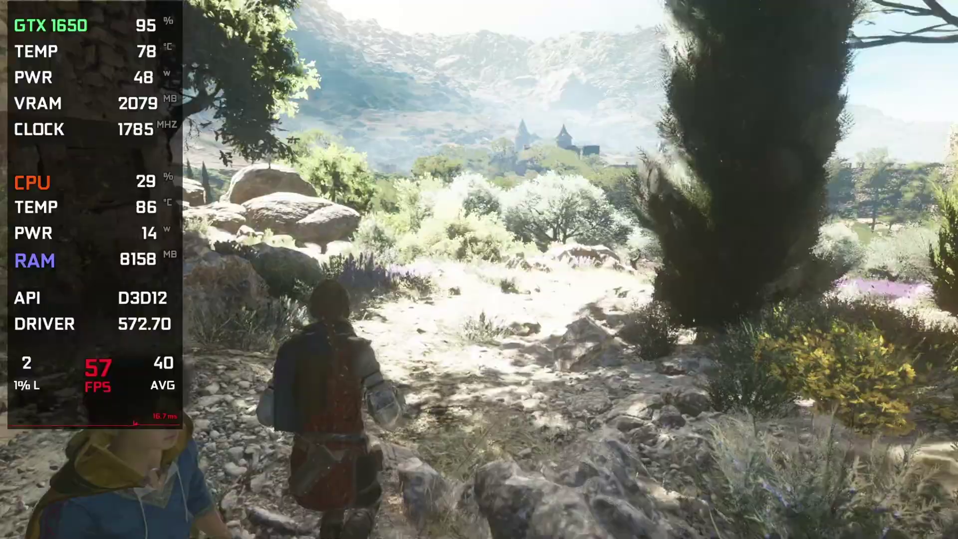
{"action": "key", "text": "w"}
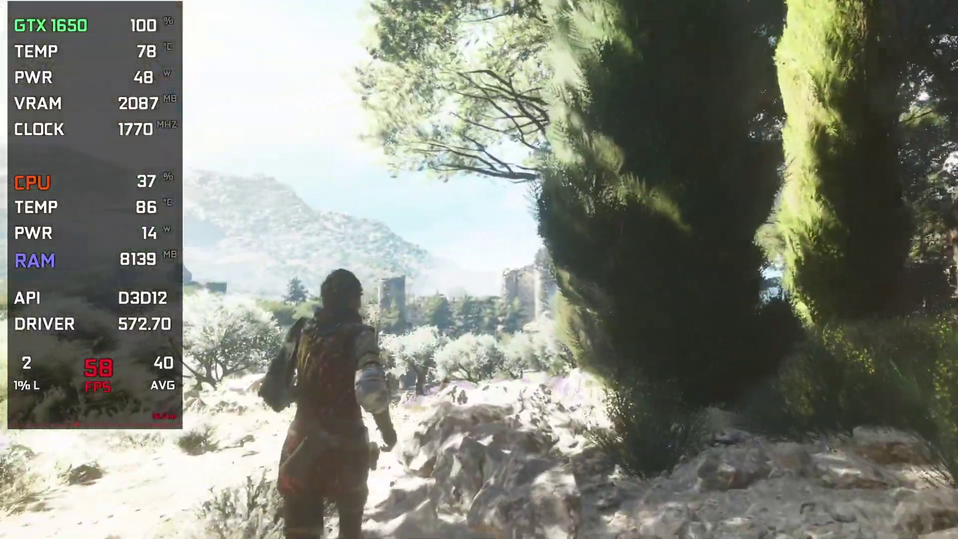
{"action": "key", "text": "w"}
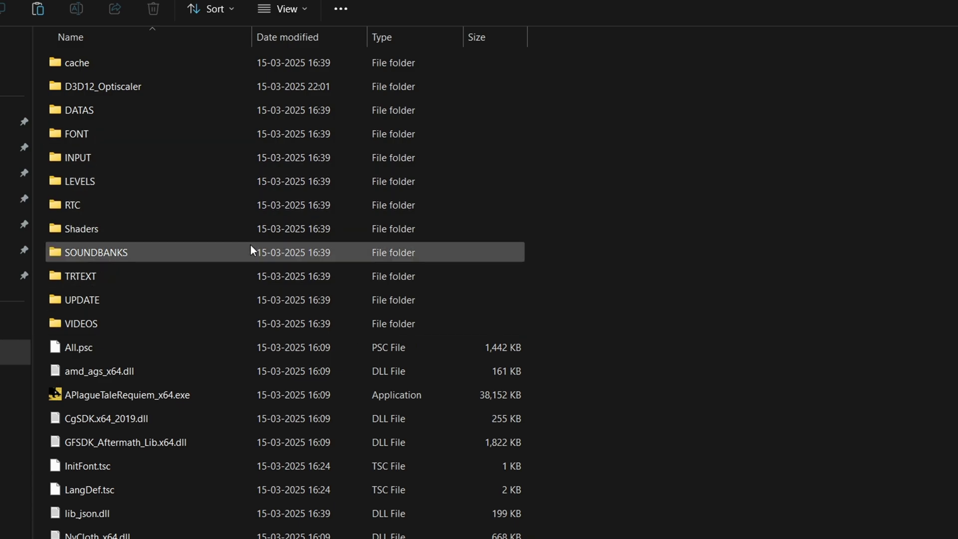
Step: Run the OptiScaler remove script, confirm with y, and close it after 'OptiScaler removed'
{"action": "scroll", "coordinate": [280, 325], "scroll_direction": "down", "scroll_amount": 3}
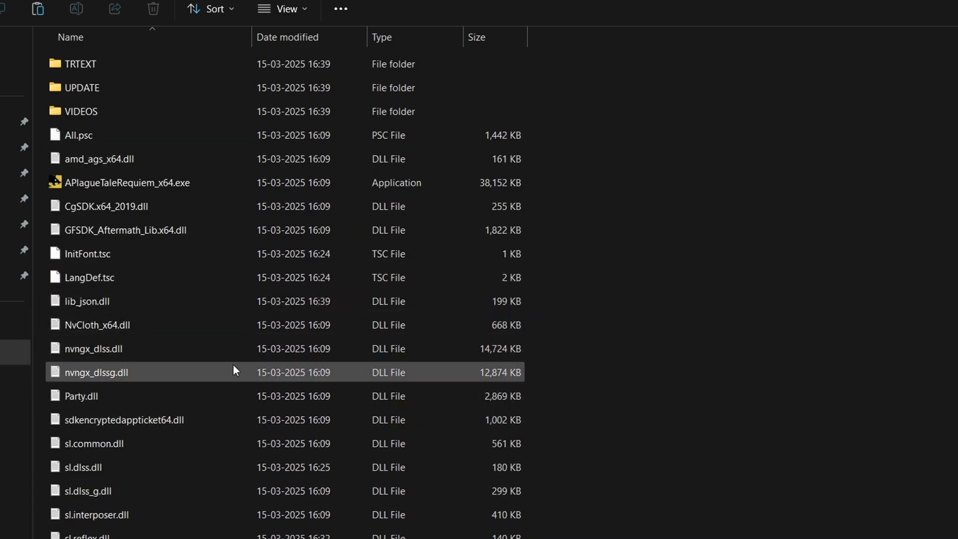
{"action": "scroll", "coordinate": [550, 415], "scroll_direction": "down", "scroll_amount": 4}
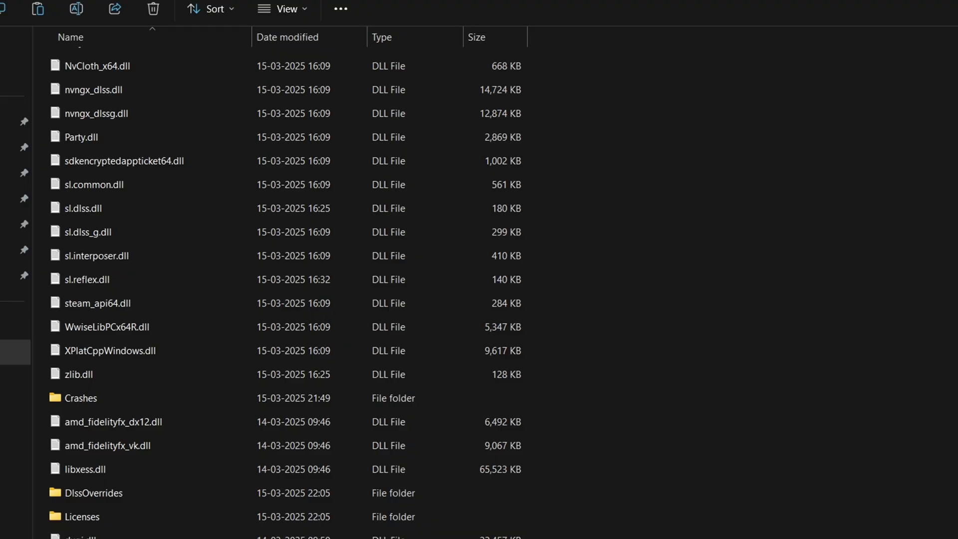
{"action": "key", "text": "Return"}
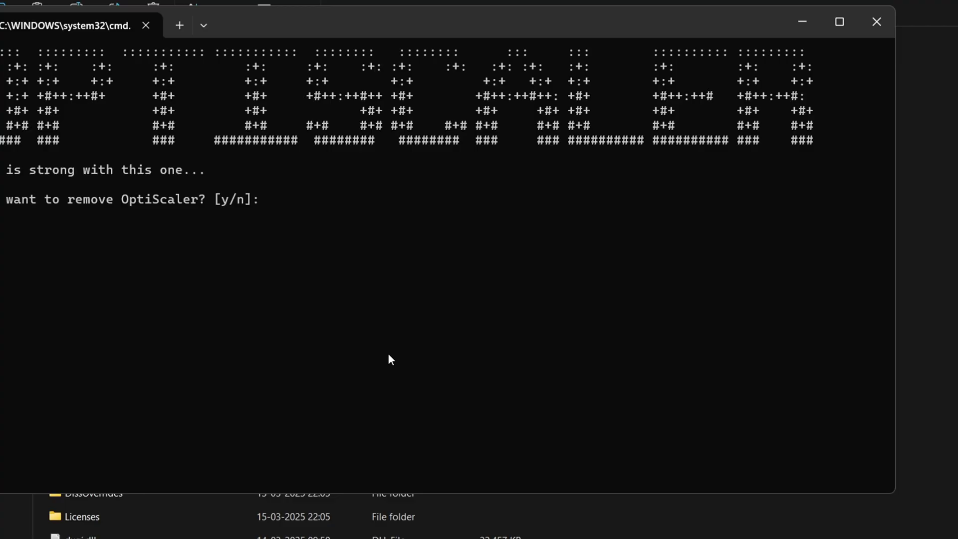
{"action": "type", "text": "y"}
{"action": "key", "text": "Return"}
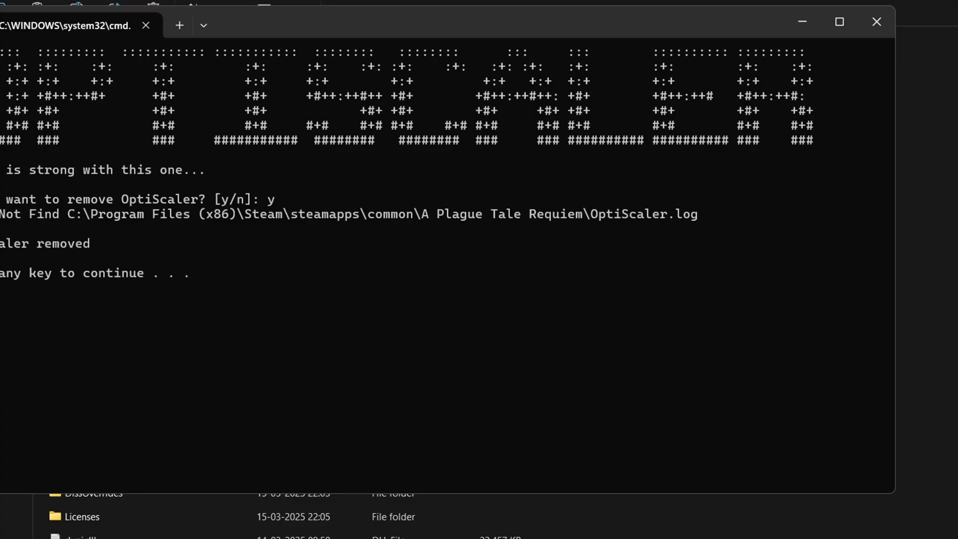
{"action": "key", "text": "Return"}
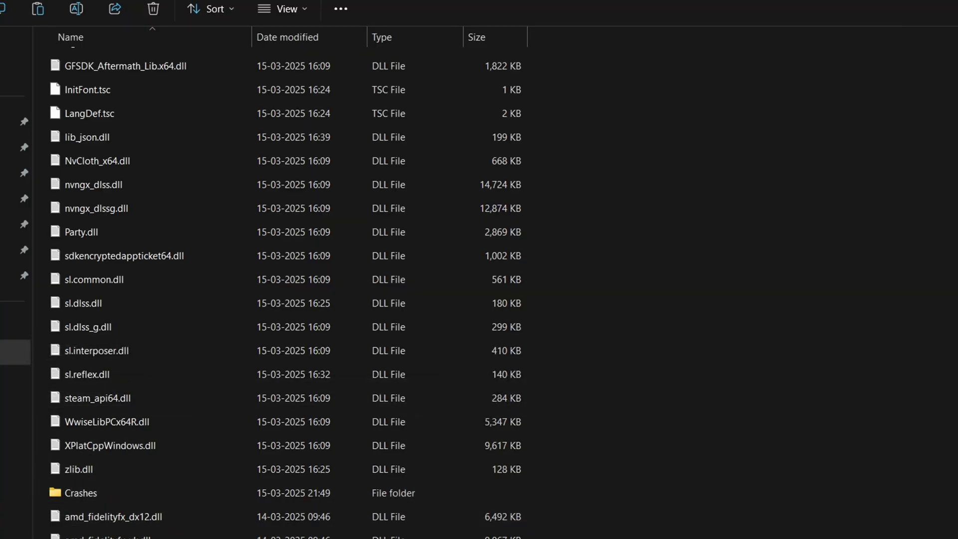
{"action": "scroll", "coordinate": [60, 479], "scroll_direction": "up", "scroll_amount": 1}
{"action": "scroll", "coordinate": [212, 529], "scroll_direction": "up", "scroll_amount": 3}
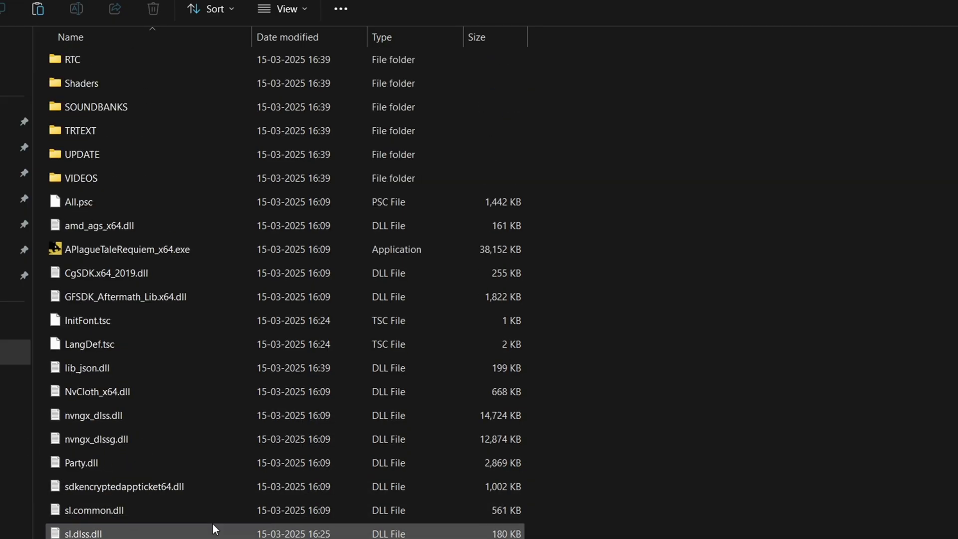
{"action": "scroll", "coordinate": [312, 414], "scroll_direction": "up", "scroll_amount": 2}
{"action": "scroll", "coordinate": [312, 414], "scroll_direction": "down", "scroll_amount": 5}
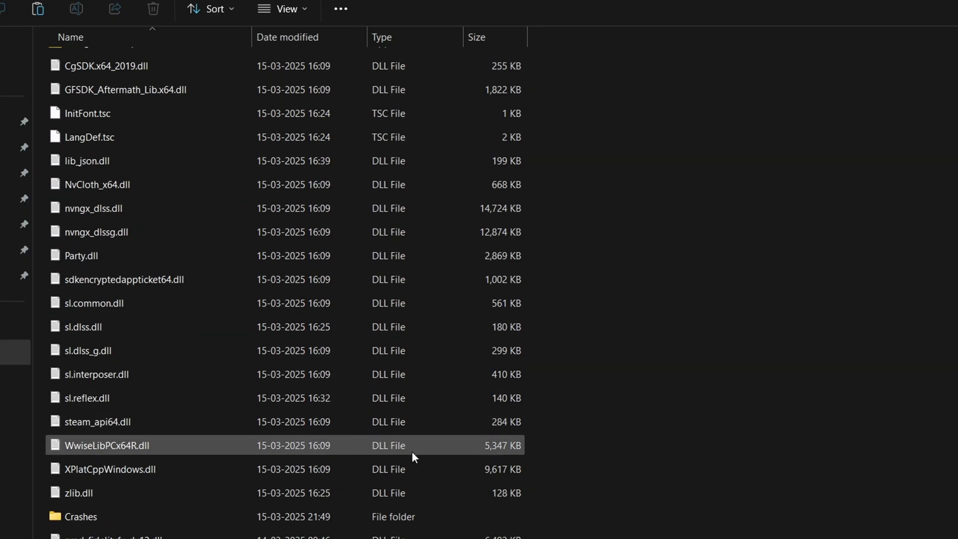